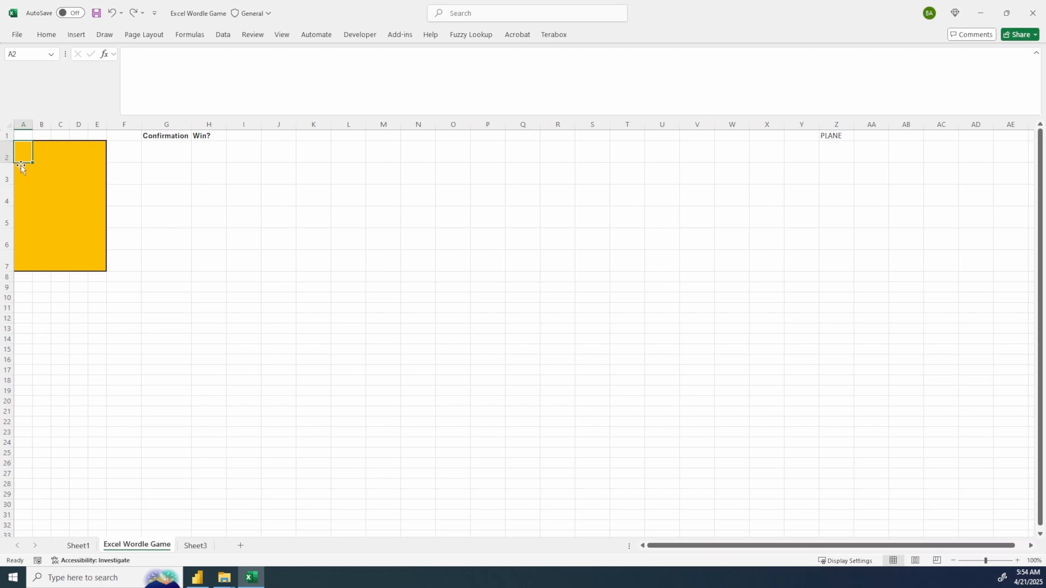
- Enter the guess letters P and A in cells A2 and B2 of the Wordle grid
type("P")
key("Tab")
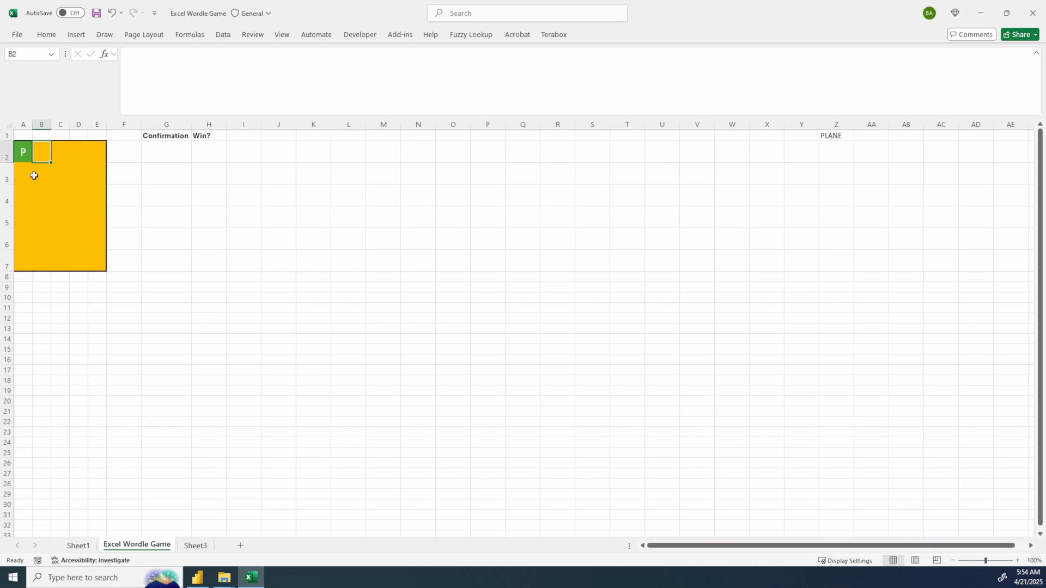
type("A")
key("Return")
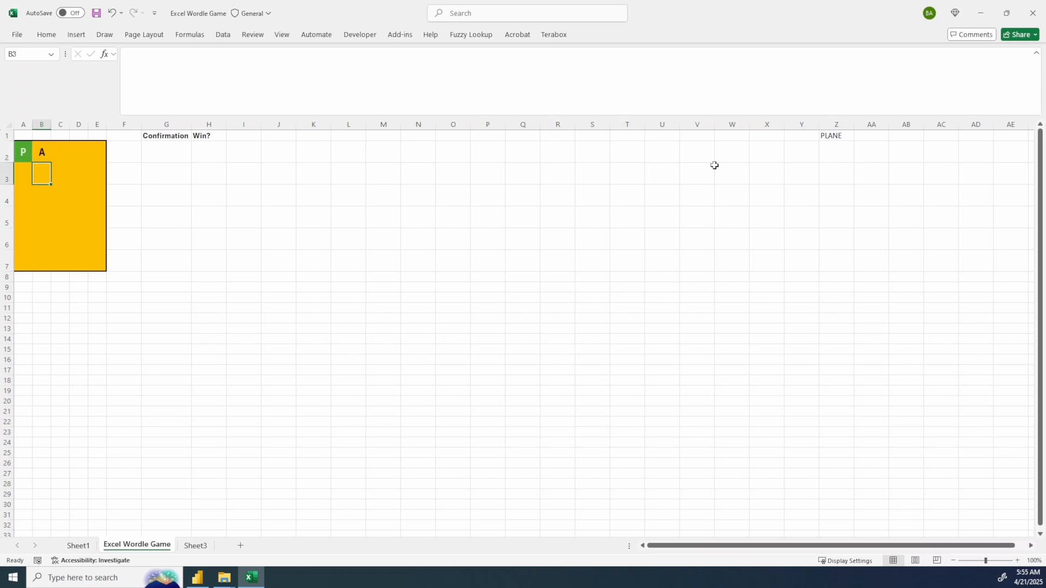
left_click(48, 151)
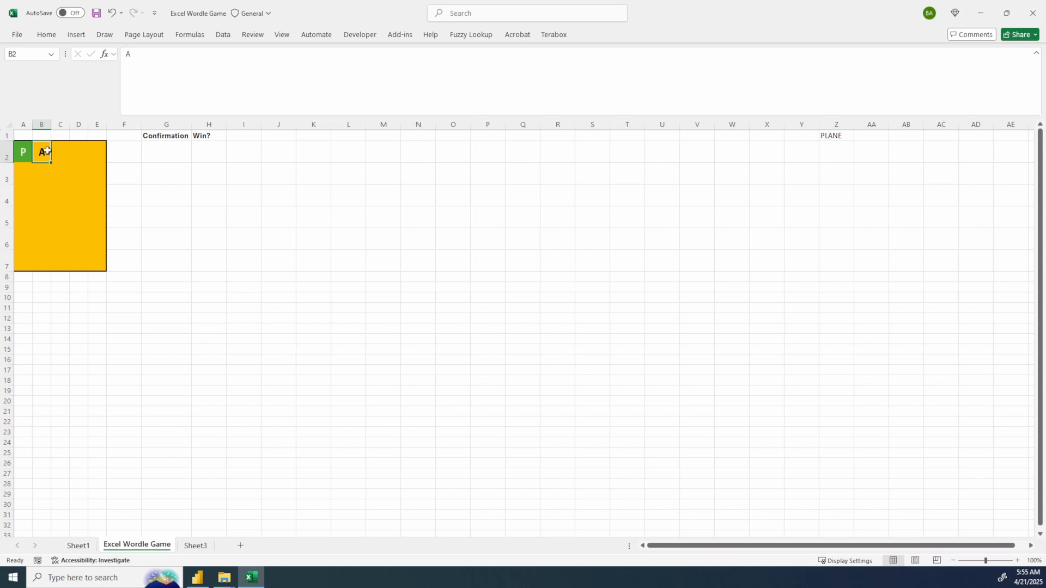
- Examine the Confirmation and Win? formulas in cells G2 and H2
left_click(163, 157)
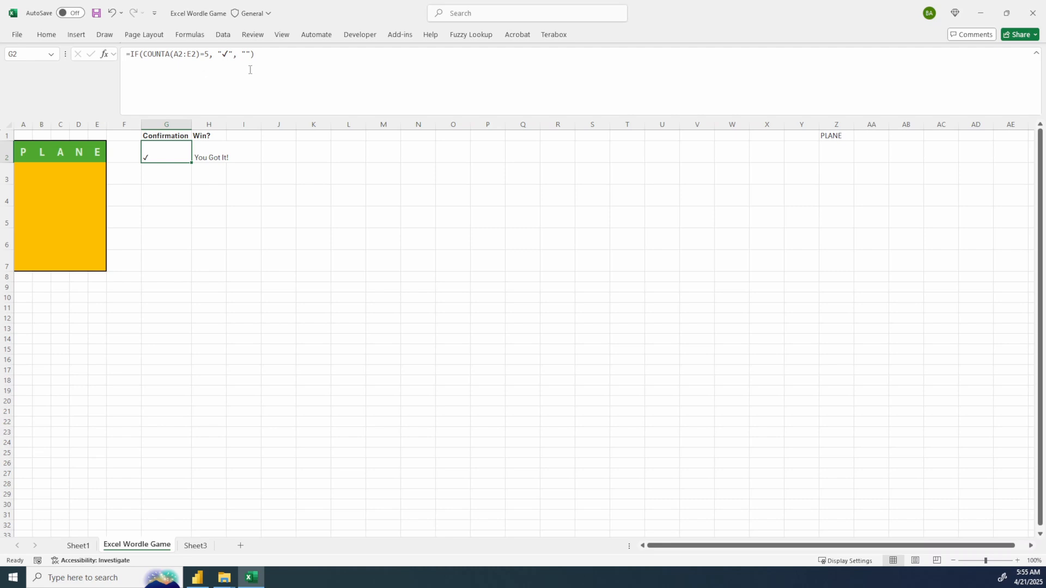
left_click(216, 158)
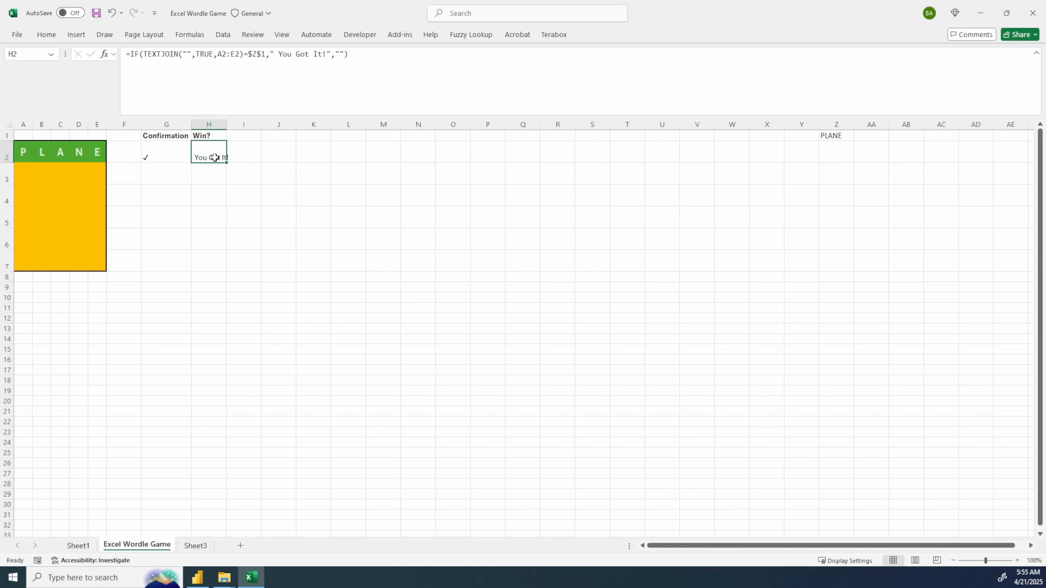
- On Sheet3, clear cell A2 and start a custom data validation formula for A2:E7 with =AND(LEN(
key("ctrl+Page_Down")
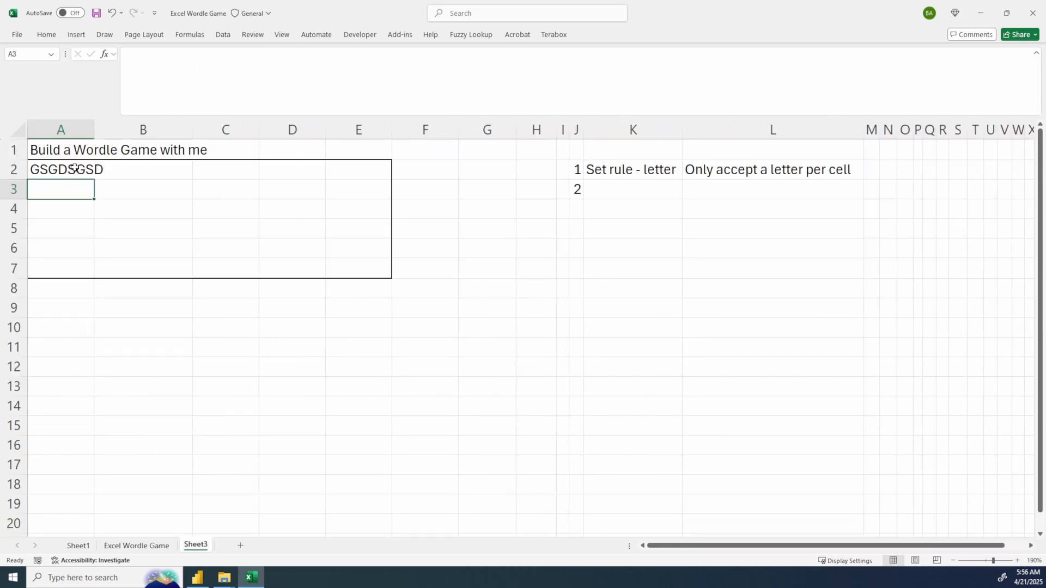
left_click(72, 170)
key("Delete")
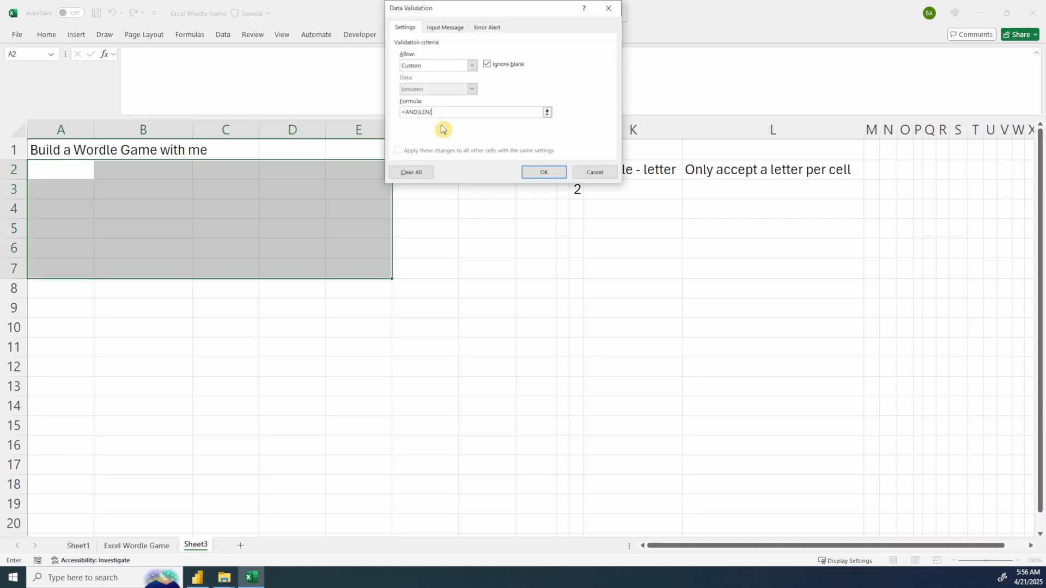
type("A")
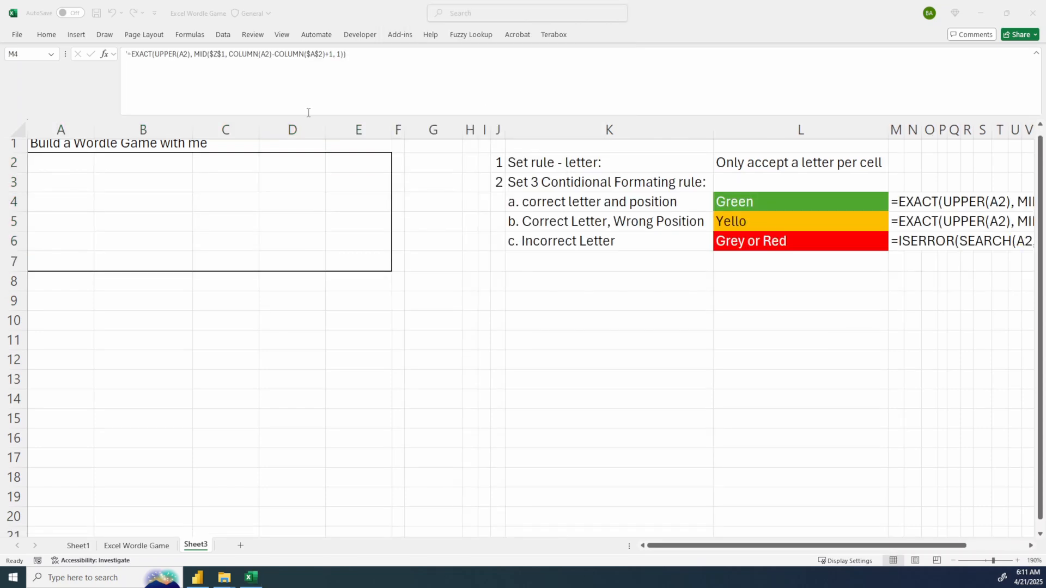
- Copy the correct-letter-and-position formula text from cell M4
left_click(58, 169)
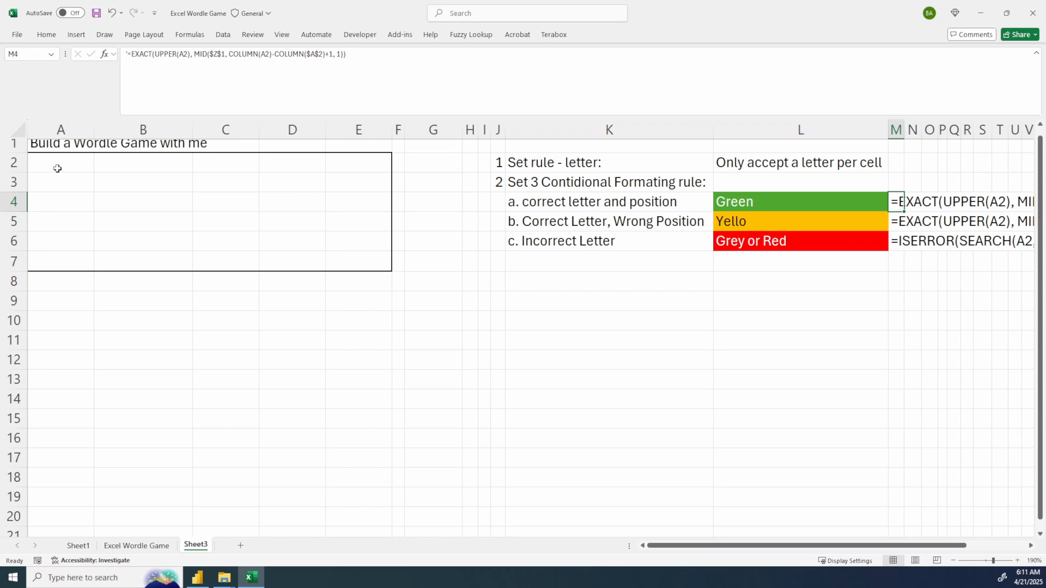
left_click_drag(57, 169, 329, 256)
left_click_drag(357, 55, 130, 50)
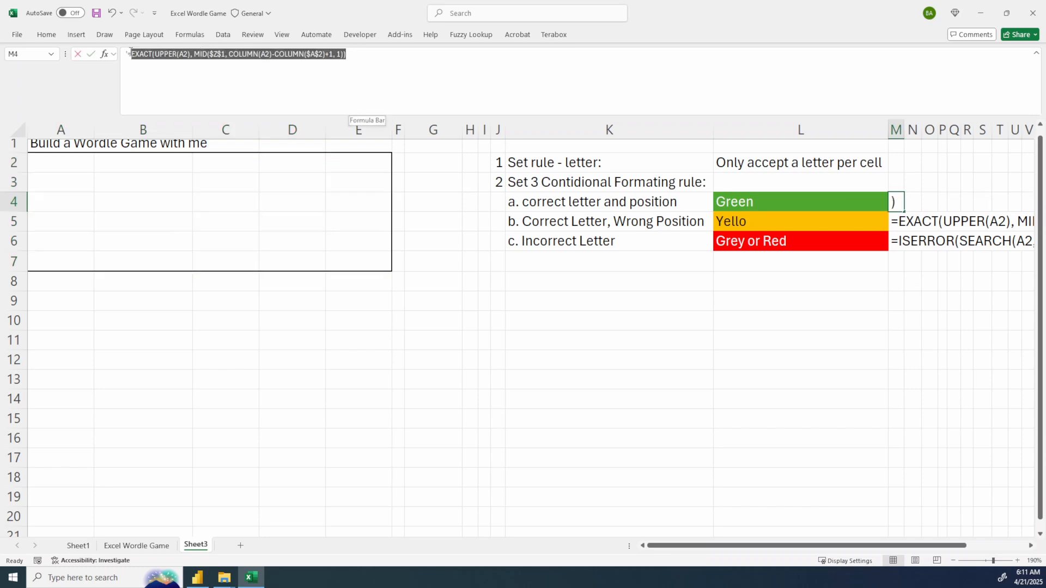
left_click_drag(130, 51, 127, 56)
key("ctrl+c")
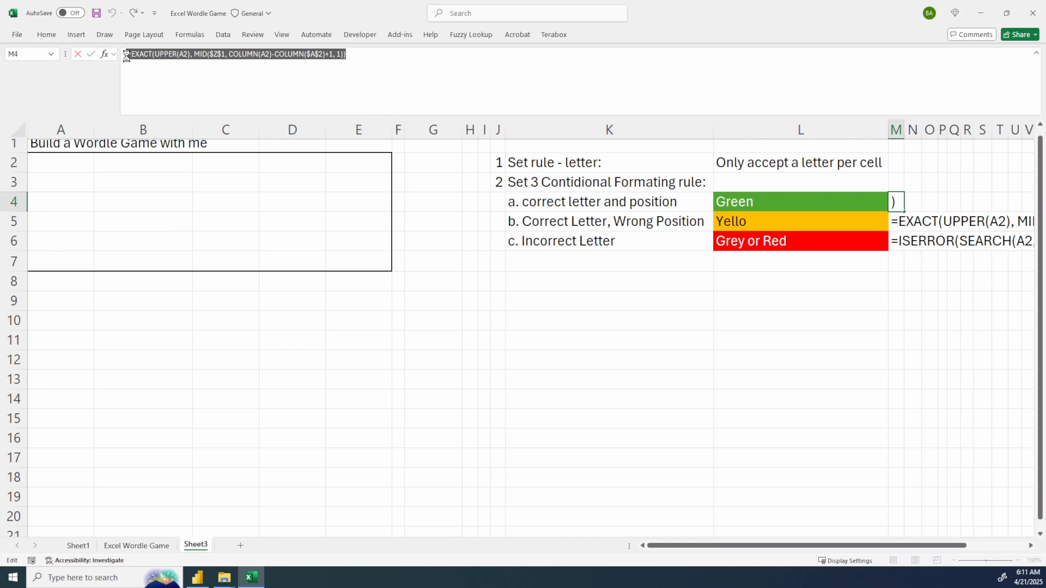
left_click(230, 254)
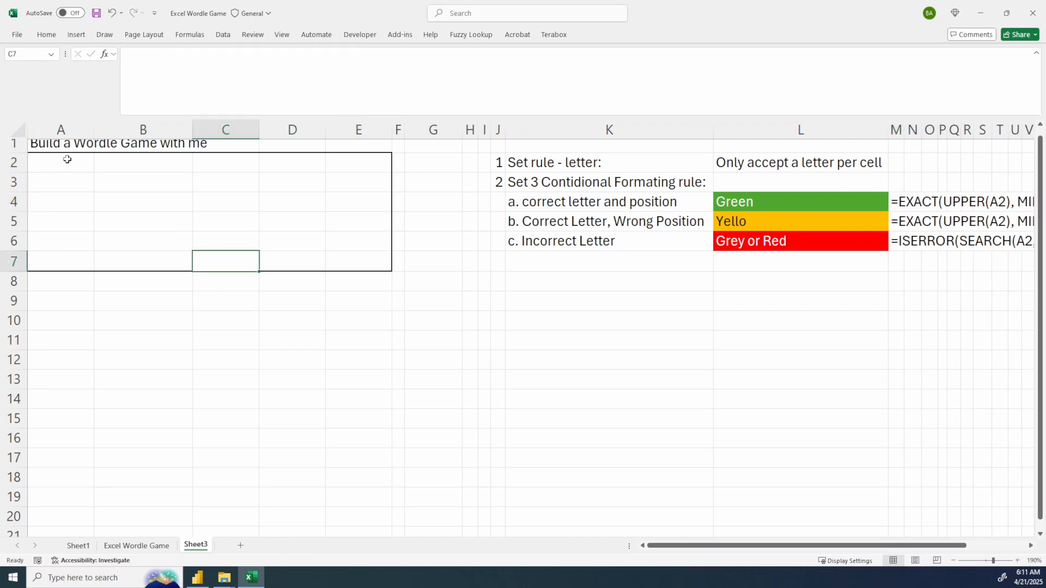
- Start a formula-based conditional formatting rule for A2:E7 using =EXACT(UPPER(A2), MID($Z$1, COLUMN(A2)-COLUMN($A$2)+1, 1))
left_click_drag(67, 158, 356, 260)
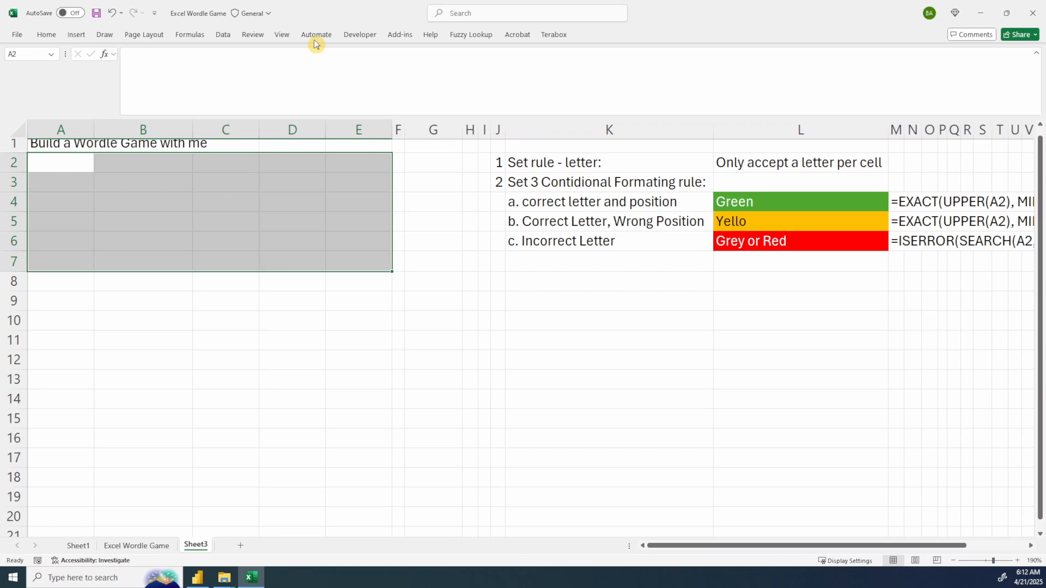
left_click(46, 34)
left_click(485, 82)
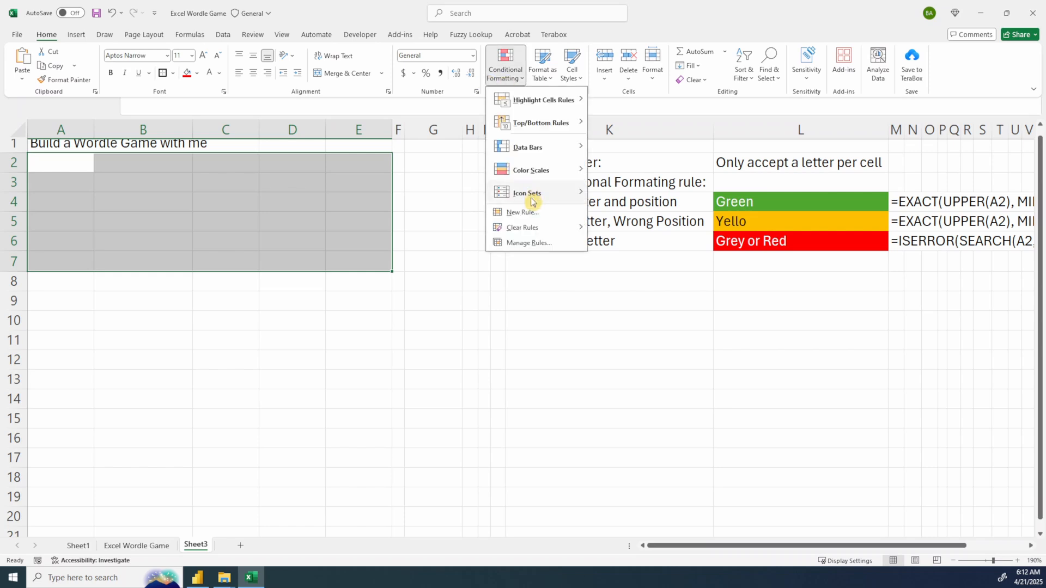
left_click(523, 212)
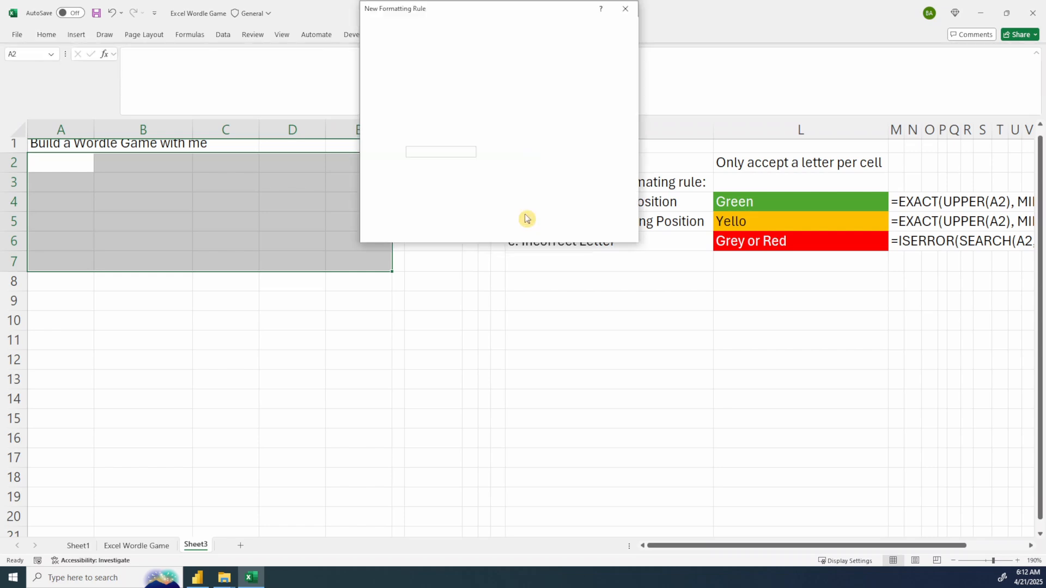
left_click(425, 108)
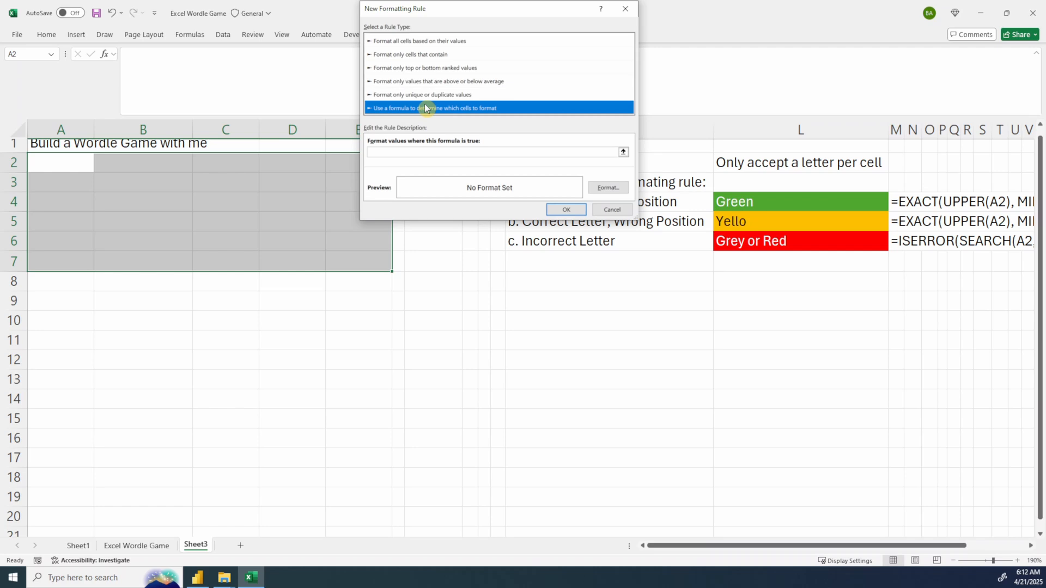
left_click(407, 151)
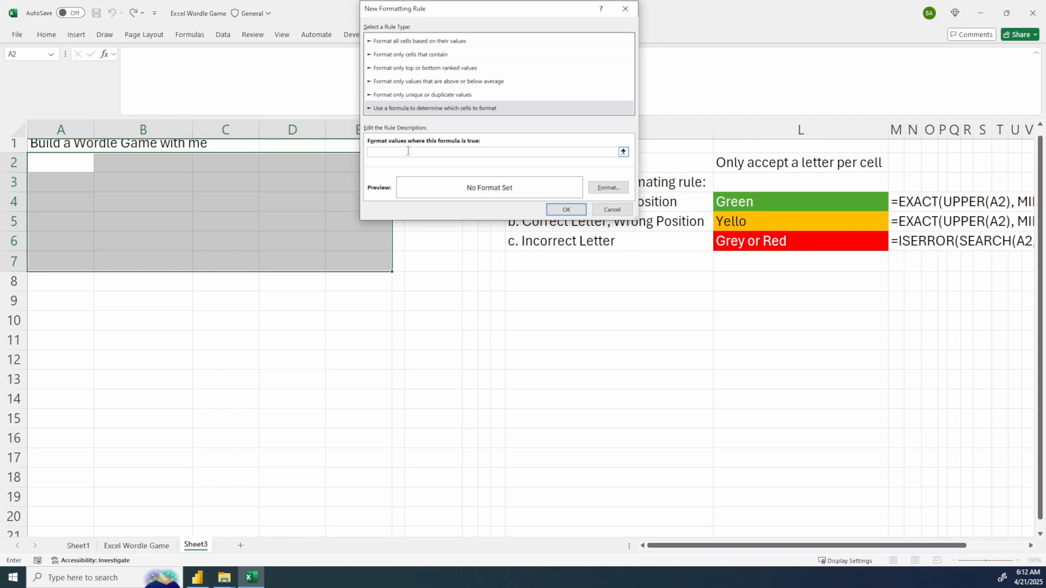
key("ctrl+v")
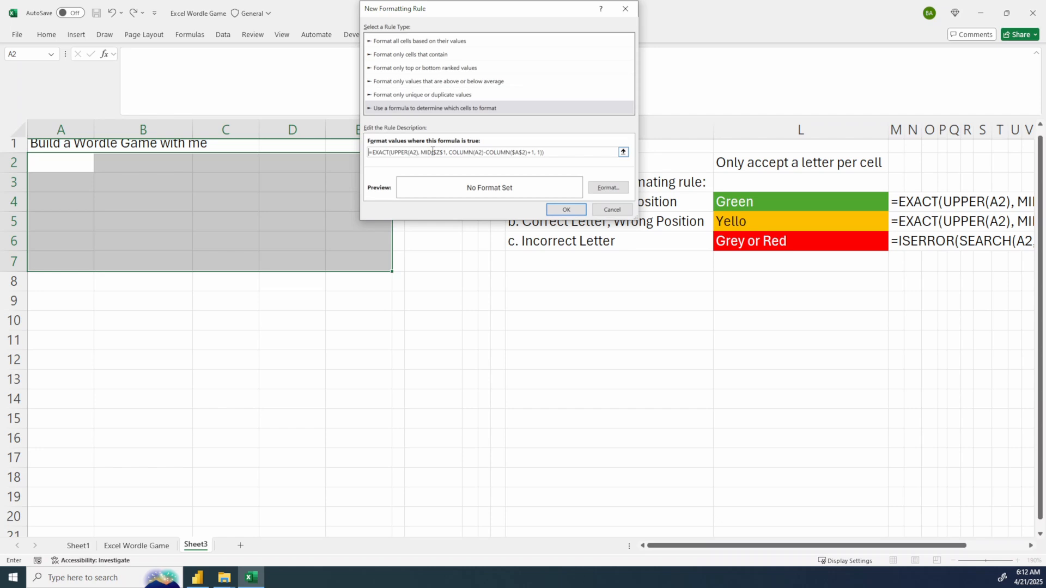
- Format the correct-letter-and-position rule with a green fill and white text, and apply it
left_click(600, 188)
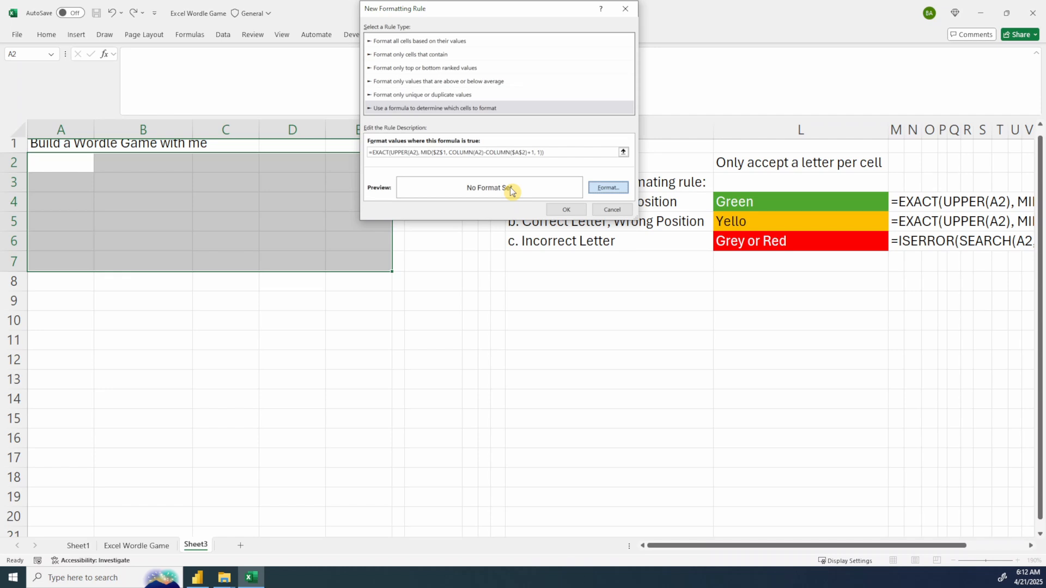
left_click(608, 188)
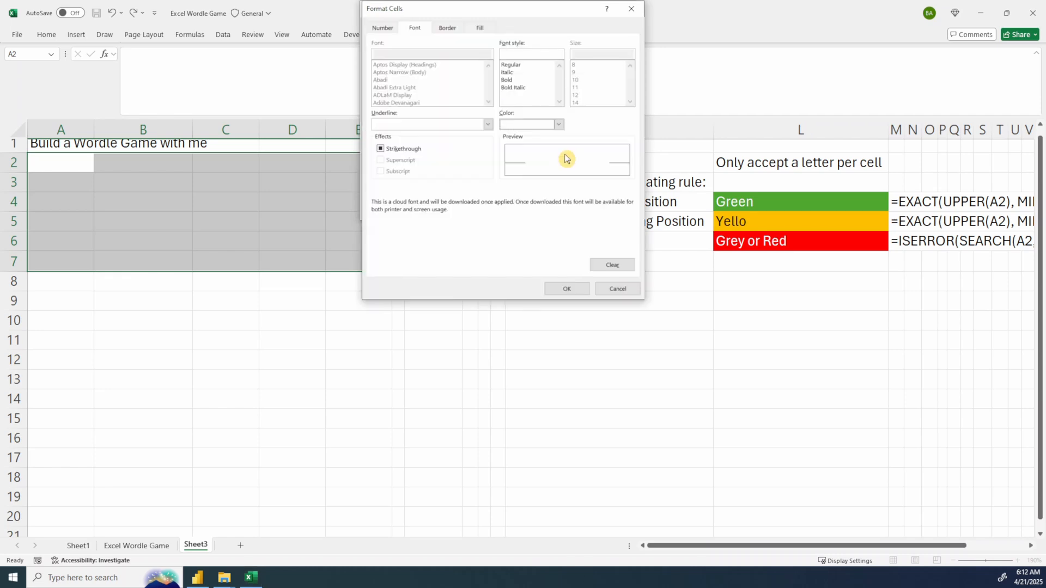
left_click(567, 289)
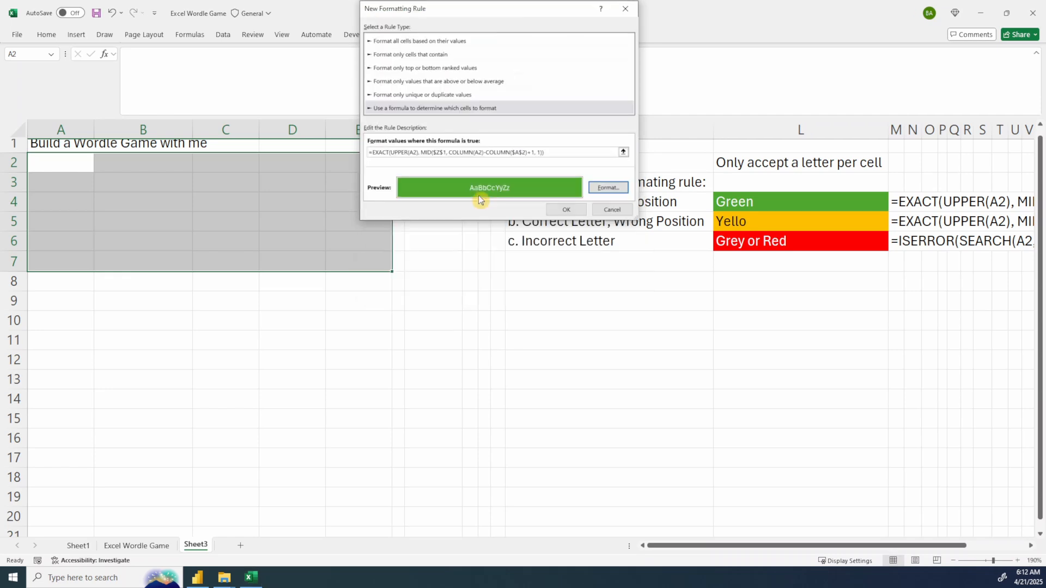
left_click(566, 211)
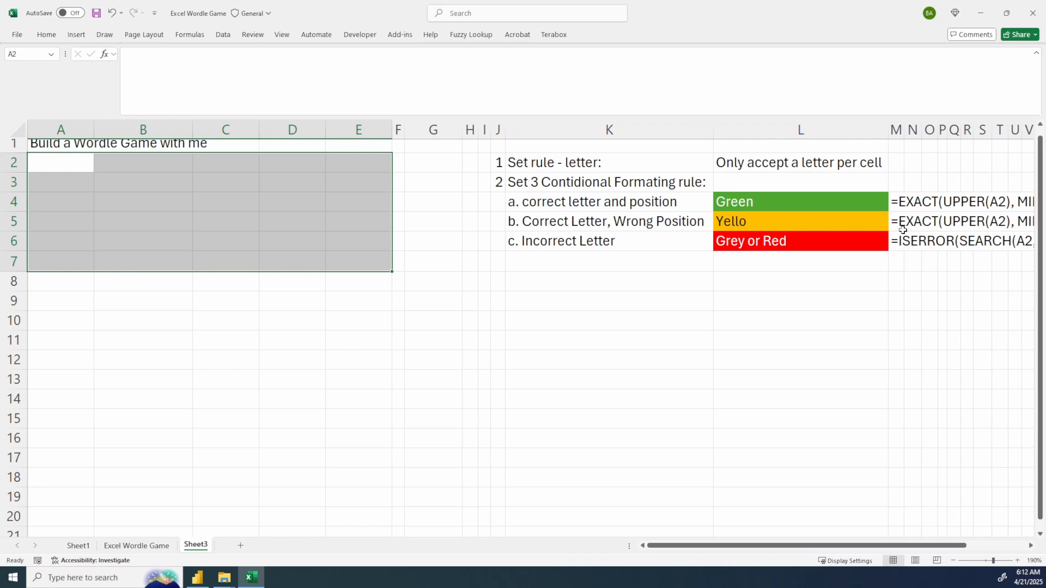
- Copy the formula text for a correct letter in the wrong position from cell M5
double_click(902, 229)
key("ctrl+a")
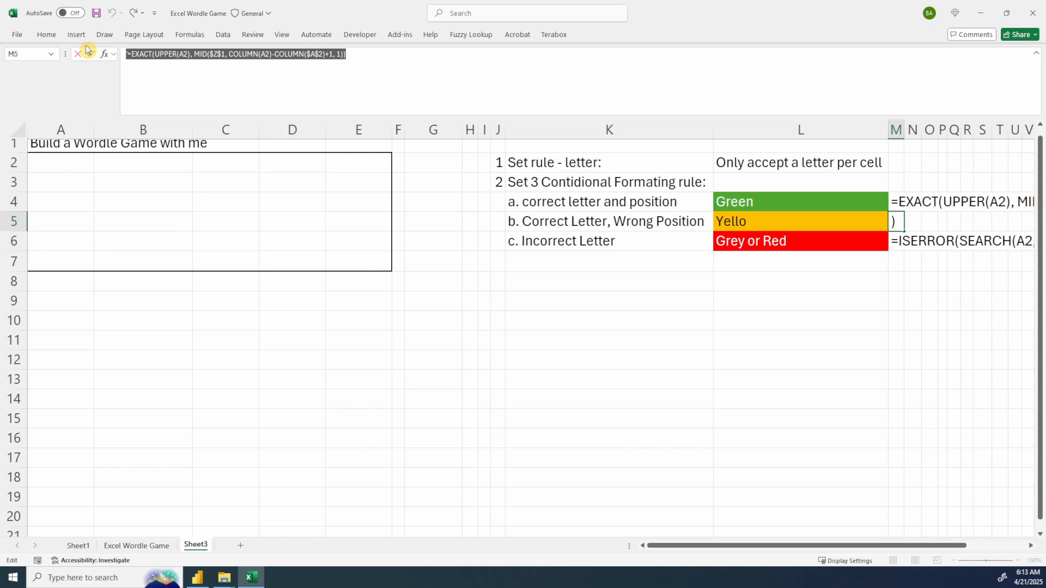
left_click(90, 52)
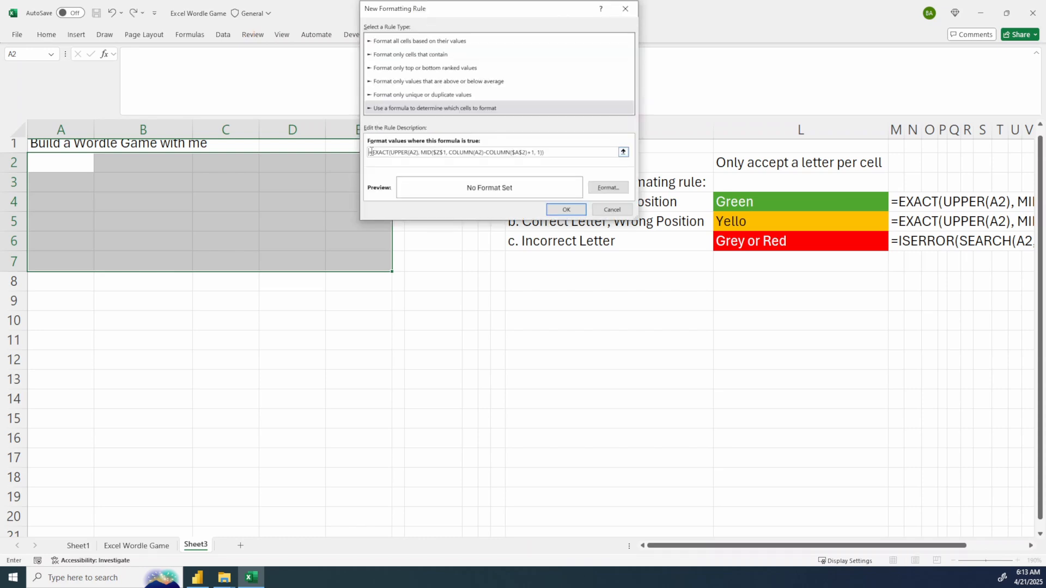
- Set an orange fill for the conditional formatting rule covering a correct letter in the wrong position
left_click(603, 188)
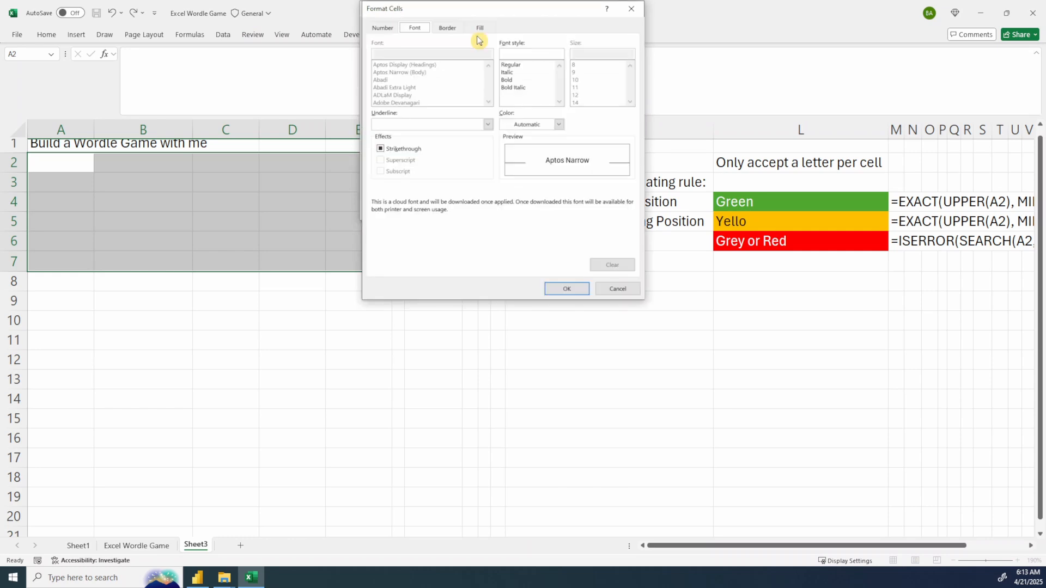
left_click(481, 27)
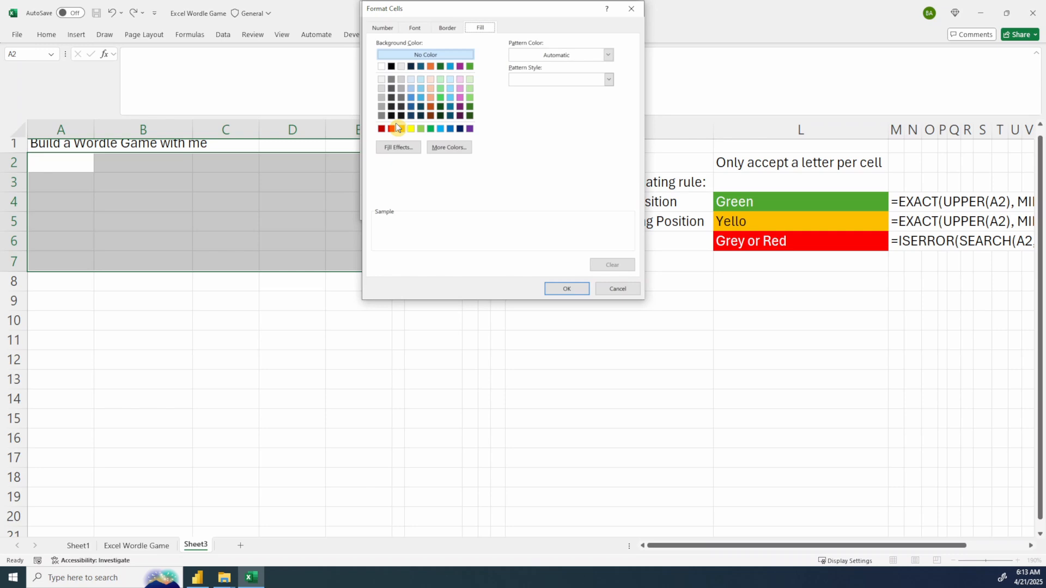
left_click(415, 27)
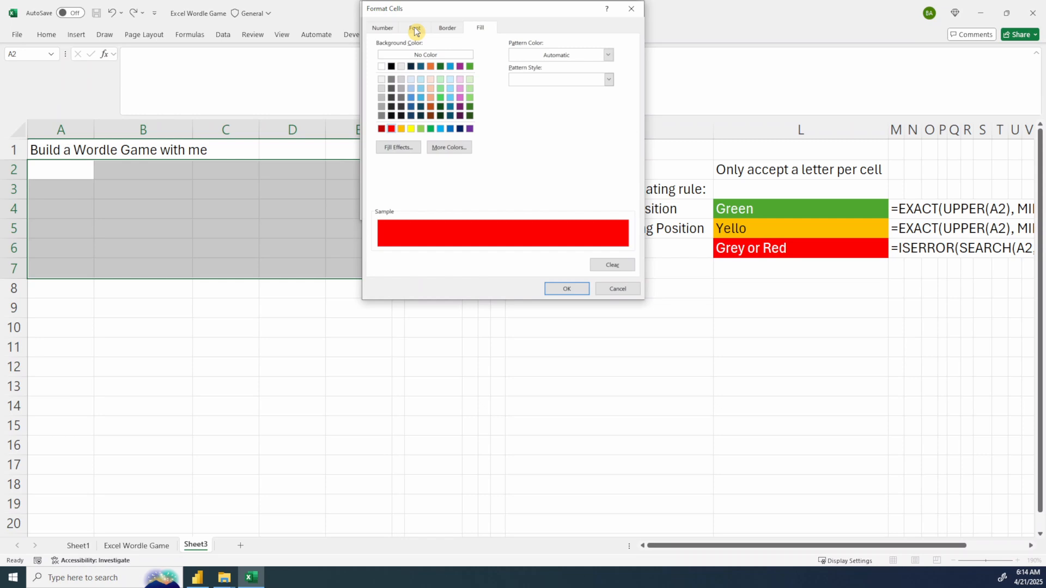
- Set the font colour to white for the red incorrect-letter rule =ISERROR(SEARCH(A2, $Z$1)) and apply it
left_click(415, 29)
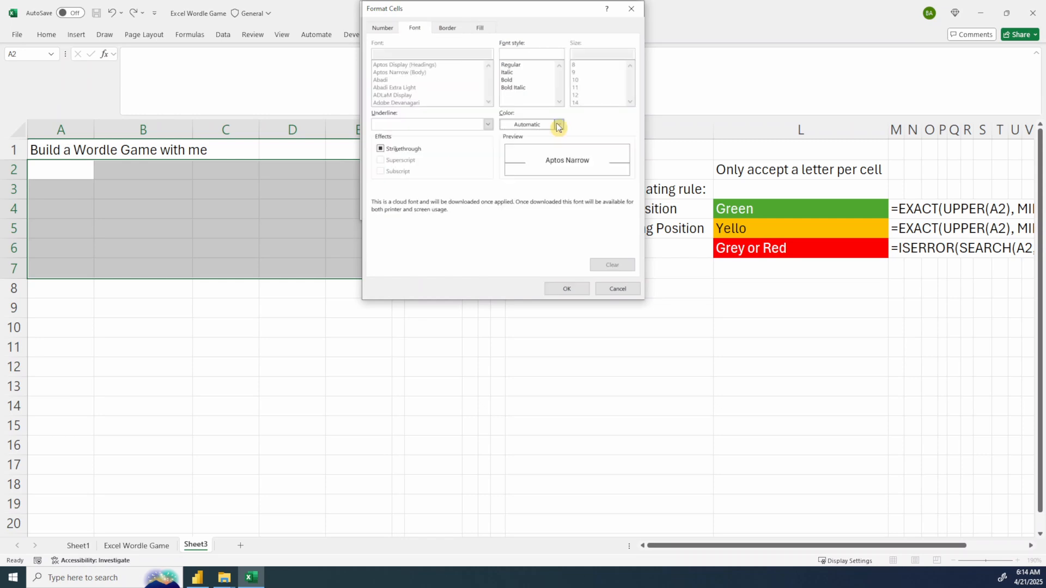
left_click(558, 125)
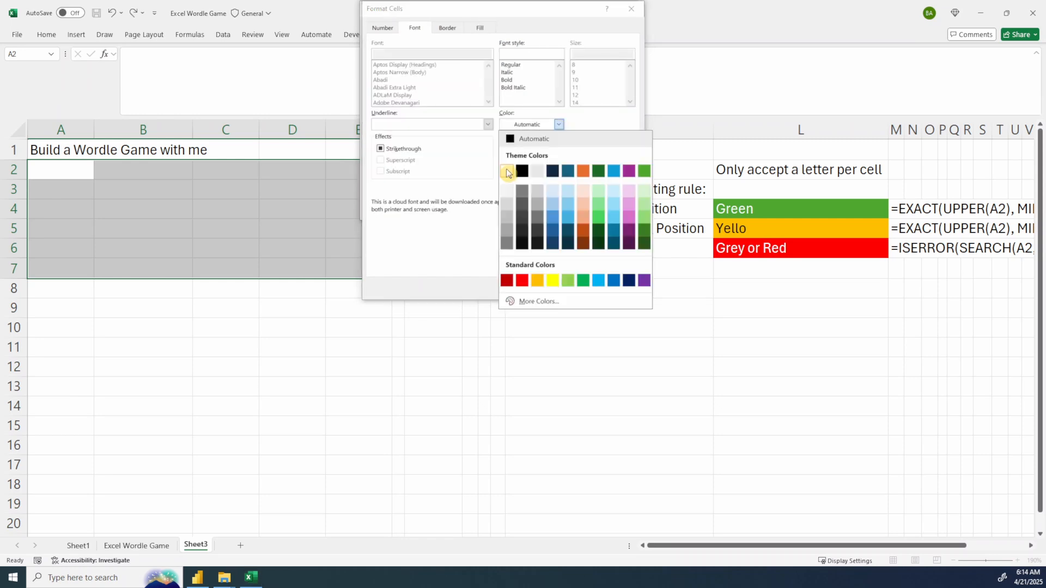
left_click(506, 173)
left_click(571, 290)
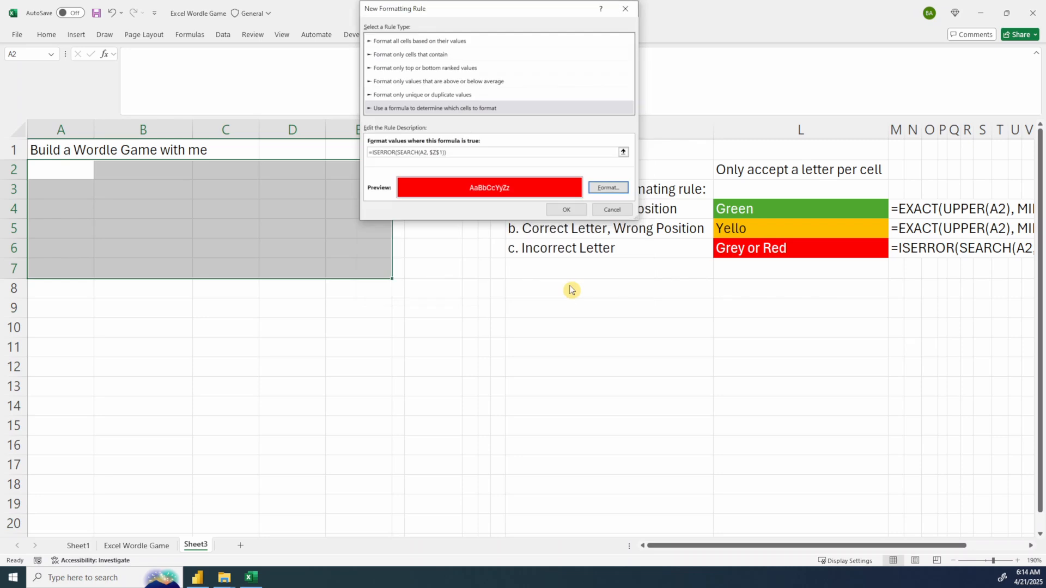
left_click(566, 211)
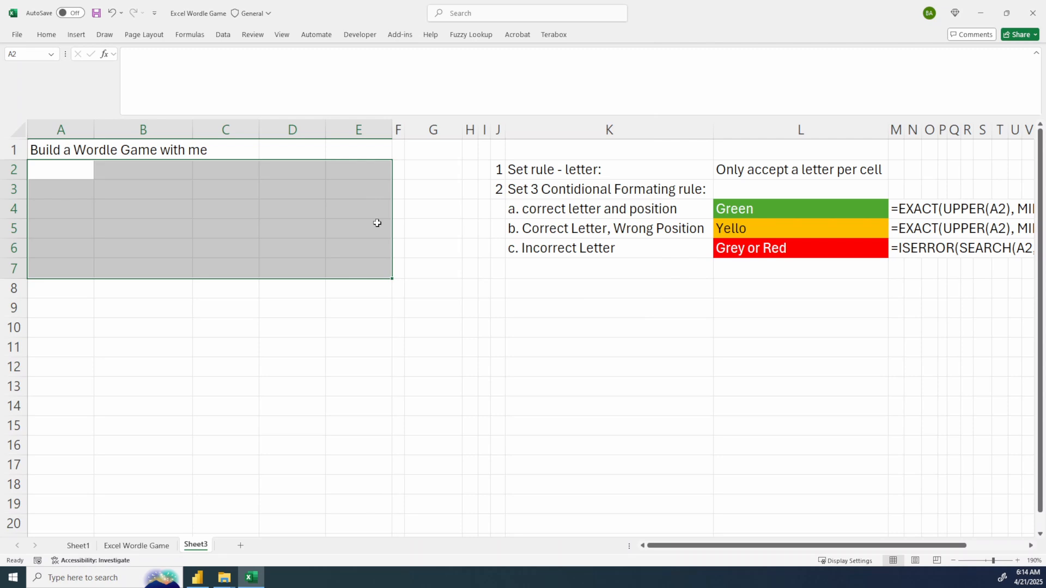
- Test the formatting rules with the letters P, A and c in the grid, and undo the entries
left_click(65, 176)
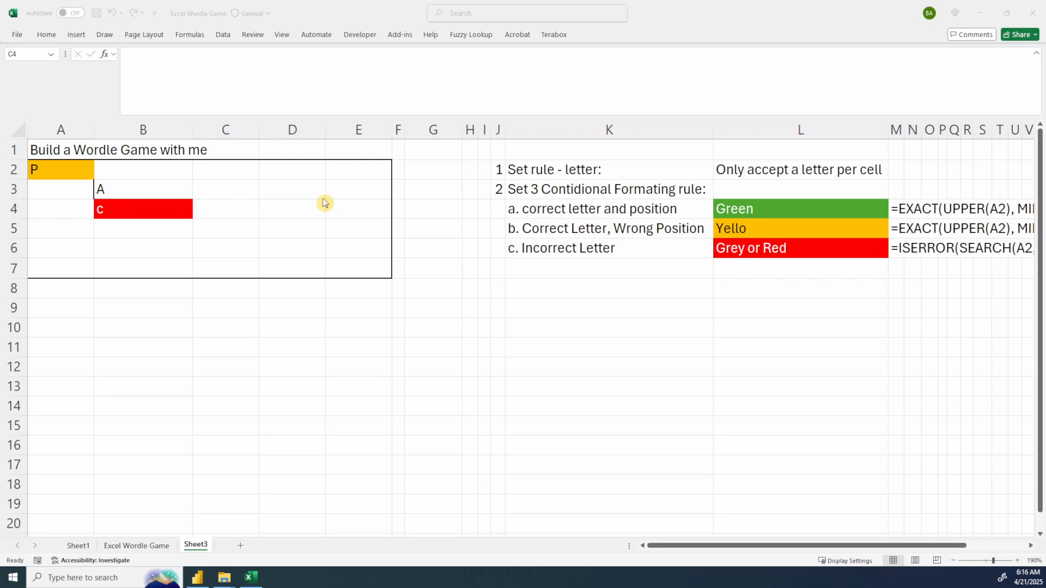
left_click_drag(226, 248, 46, 171)
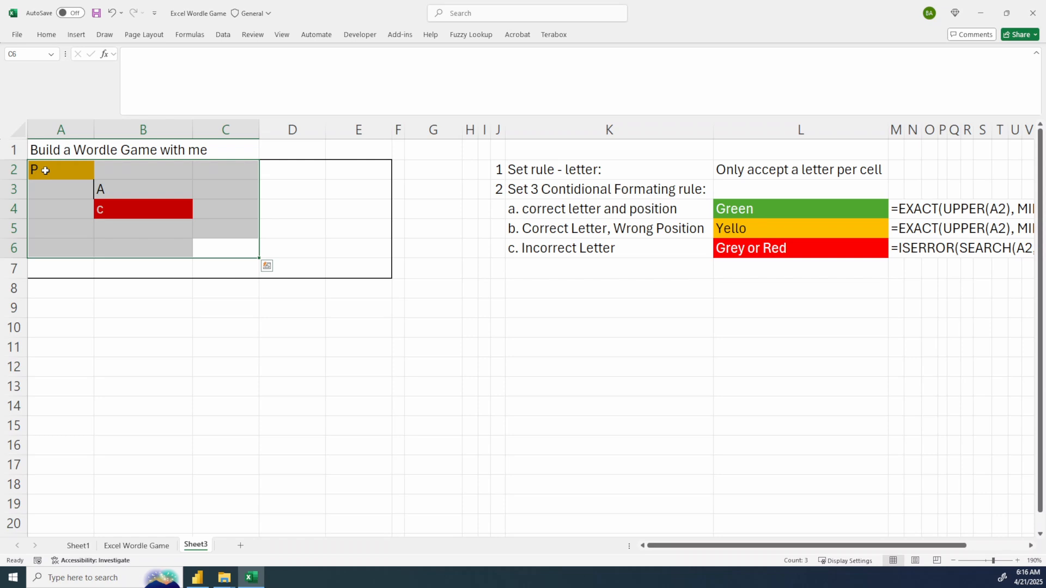
key("ctrl+z")
key("ctrl+z")
key("ctrl+z")
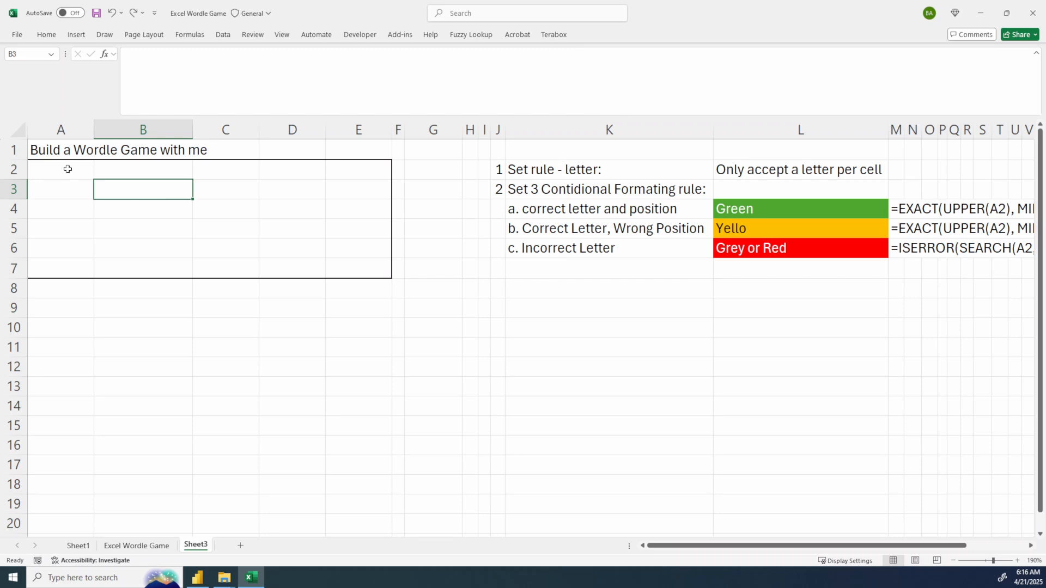
- Go to cell Z1, the secret-word cell referenced by the conditional formatting formulas
scroll(777, 147, "right", 3)
left_click(777, 147)
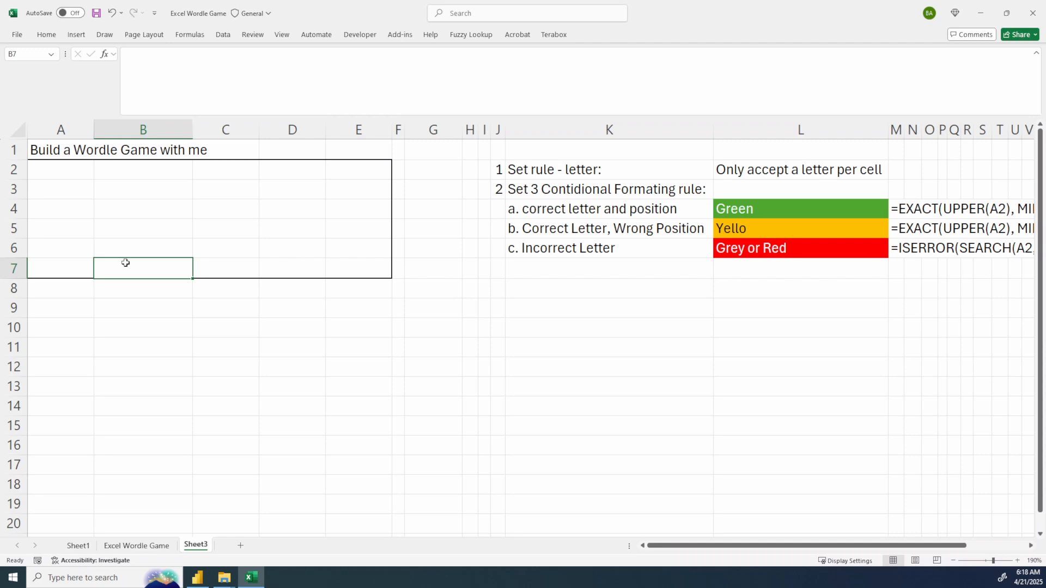
- Select the letter grid A2:E7 and review the formula for the correct letter and position rule in M4
left_click_drag(60, 169, 328, 238)
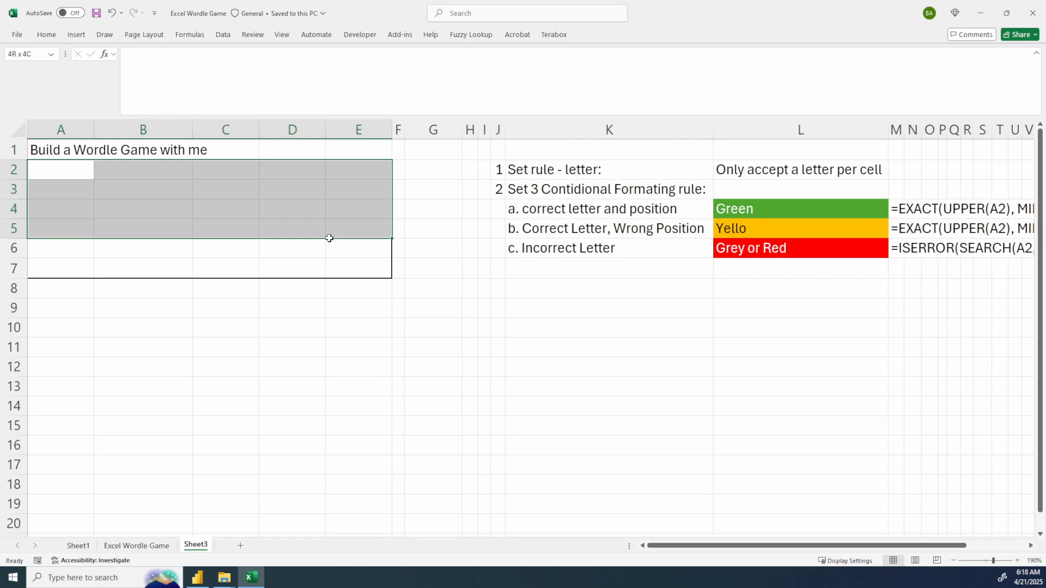
left_click_drag(329, 238, 359, 268)
scroll(810, 204, "right", 2)
left_click(810, 204)
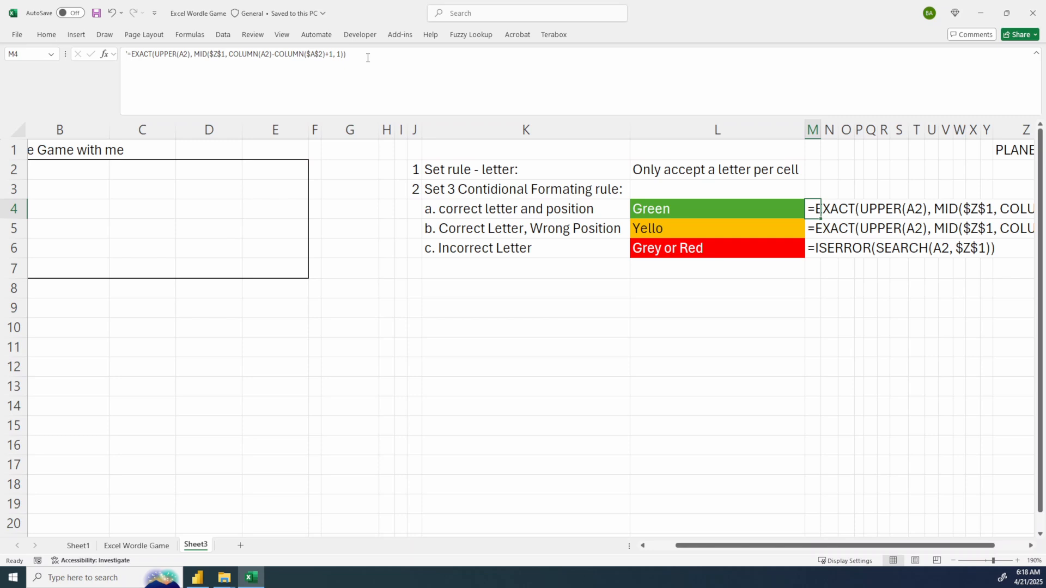
left_click(209, 209)
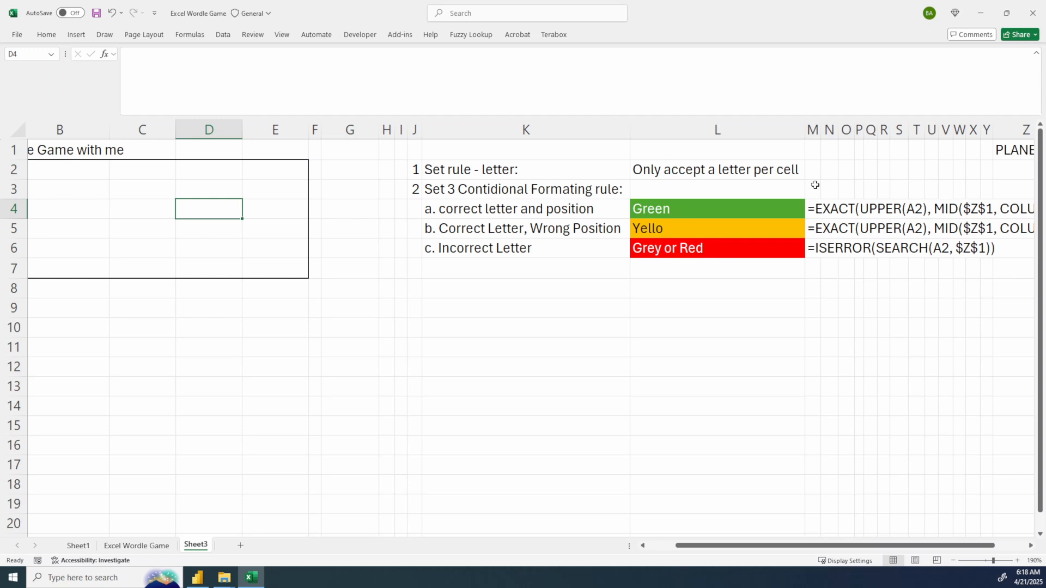
left_click(815, 208)
scroll(508, 226, "right", 2)
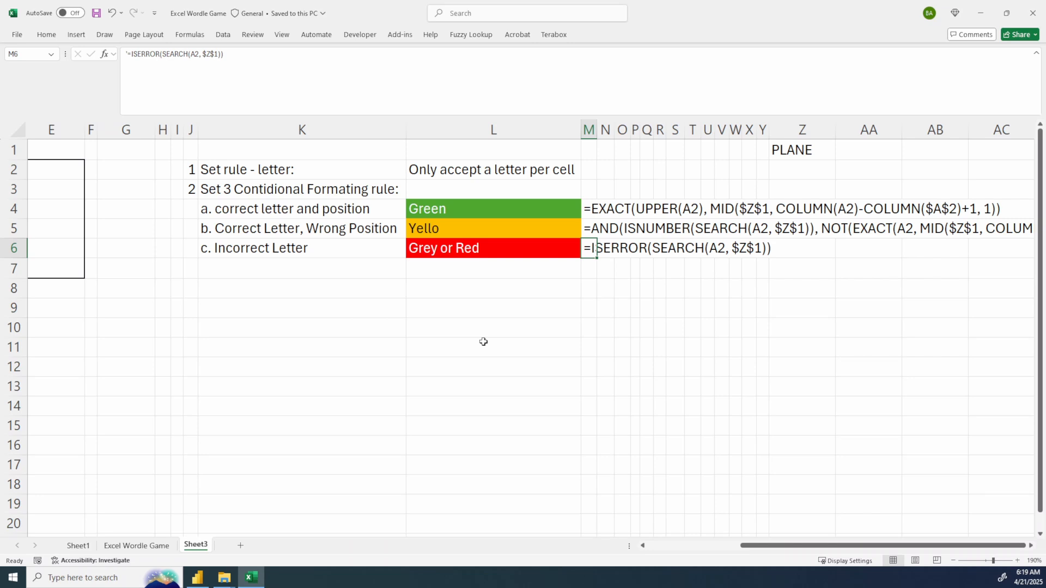
- Replace the wrong-position rule's formula with =AND(ISNUMBER(SEARCH(A2, $Z$1)), NOT(EXACT(A2, MID($Z$1, COLUMN(A2)-COLUMN($A$2)+1, 1)))) and apply it to the grid
left_click(685, 116)
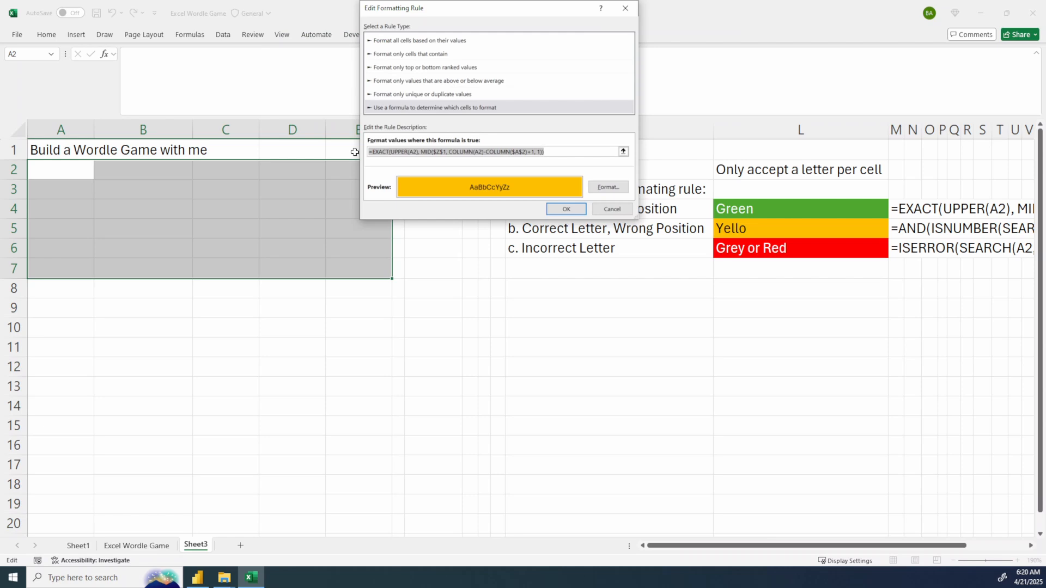
type("=AND(ISNUMBER(SEARCH(A2, $Z$1)), NOT(EXACT(A2, MID($Z$1, COLUMN(A2)-COLUMN($A$2)+1, 1))))")
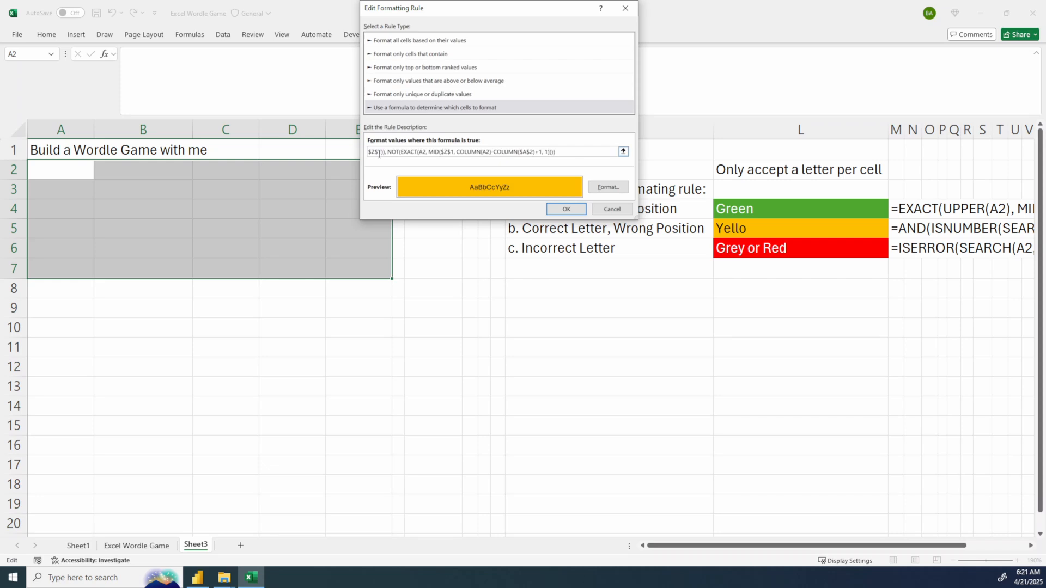
key("Home")
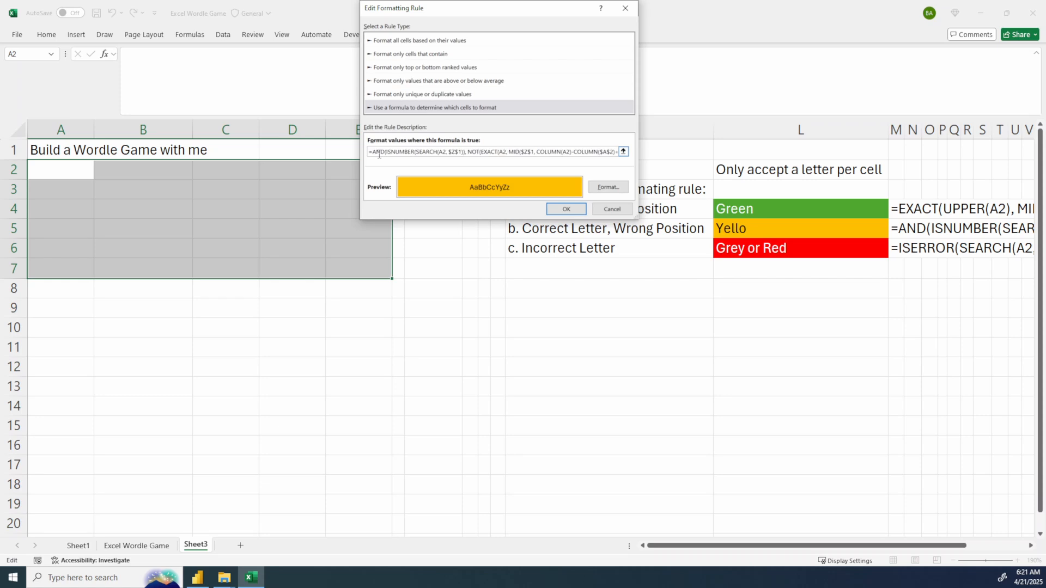
left_click(576, 210)
left_click(566, 209)
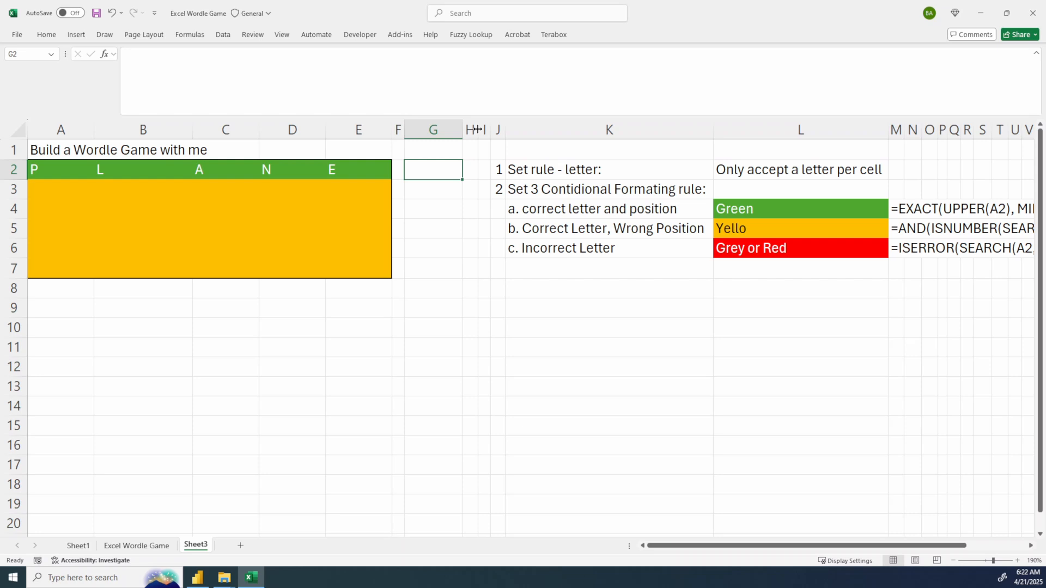
- Widen column H, between the letter grid and the rule notes
left_click_drag(478, 130, 538, 129)
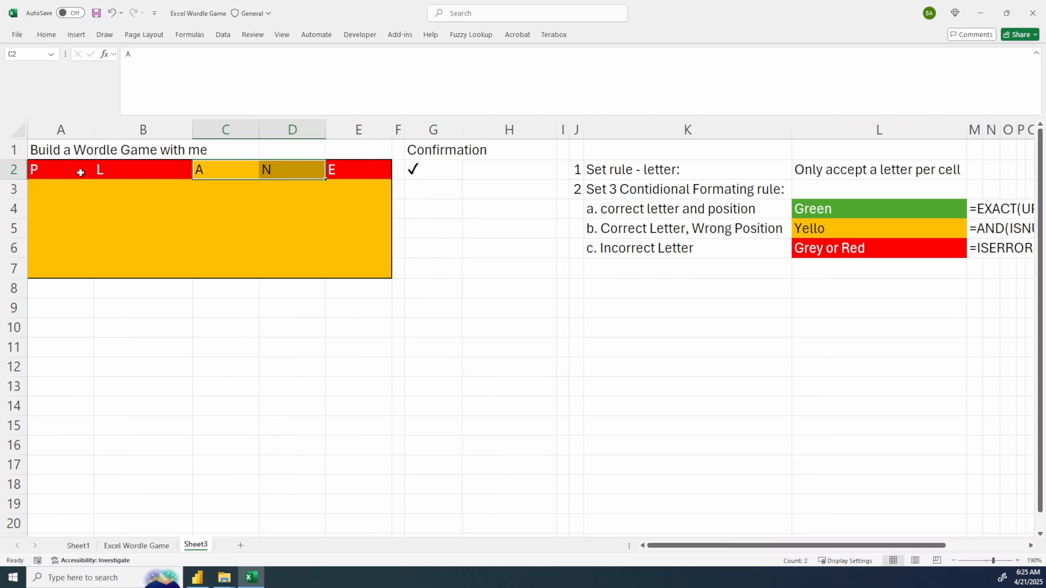
- Enter M as the first letter of the guess in A2 and select C2, the guess's third letter
left_click(81, 173)
type("M")
key("Return")
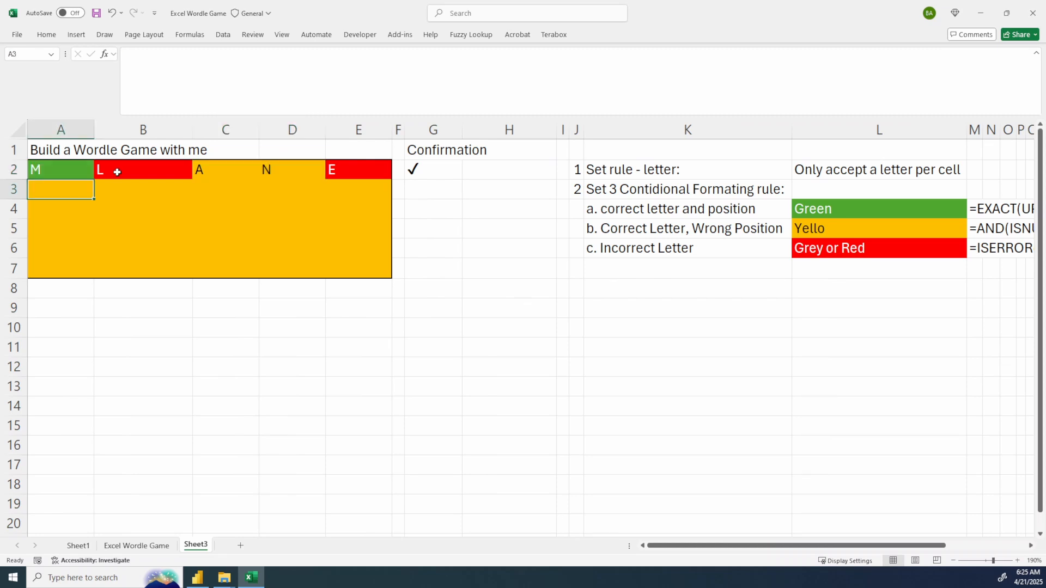
left_click(207, 178)
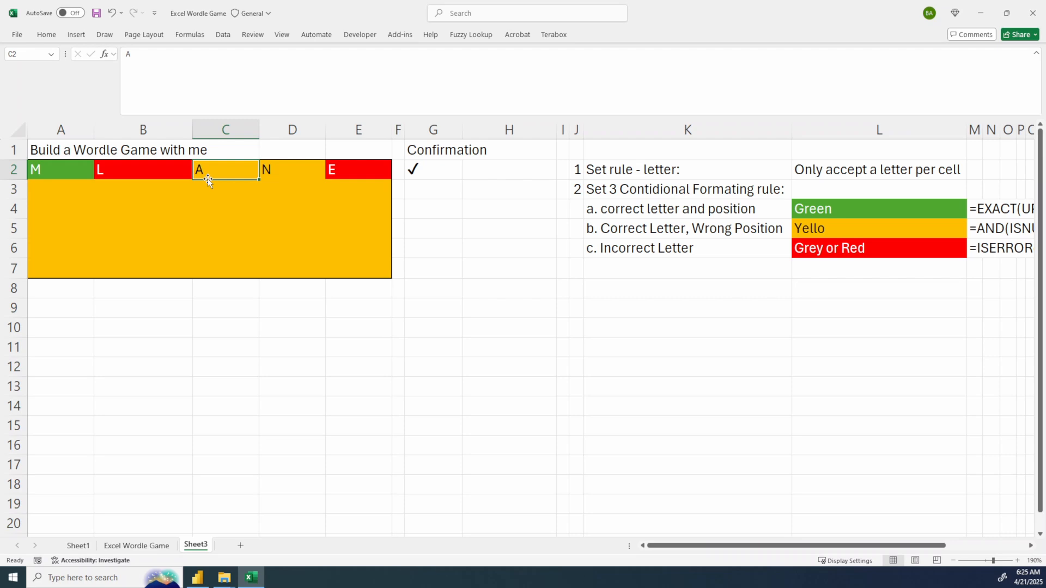